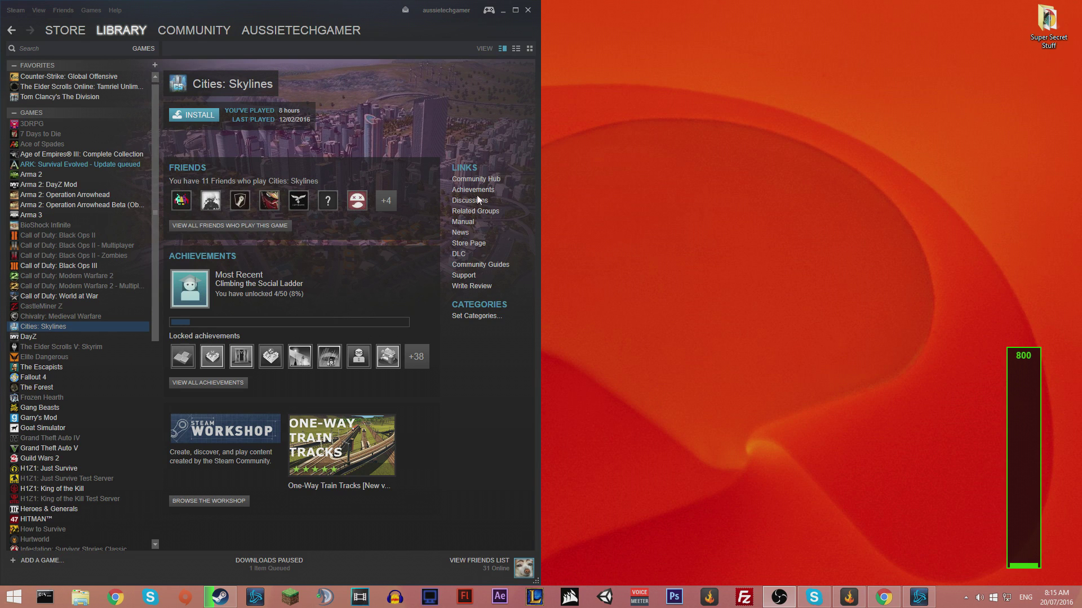
Step: Open the Friends list from the library and move its window higher on the desktop
left_click(478, 560)
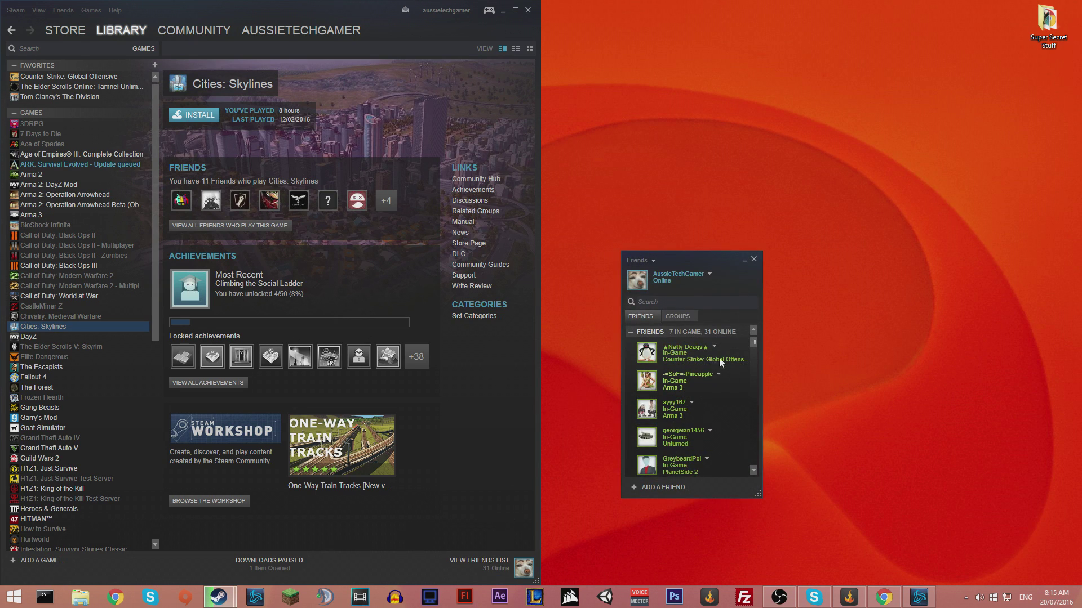
left_click_drag(688, 257, 714, 147)
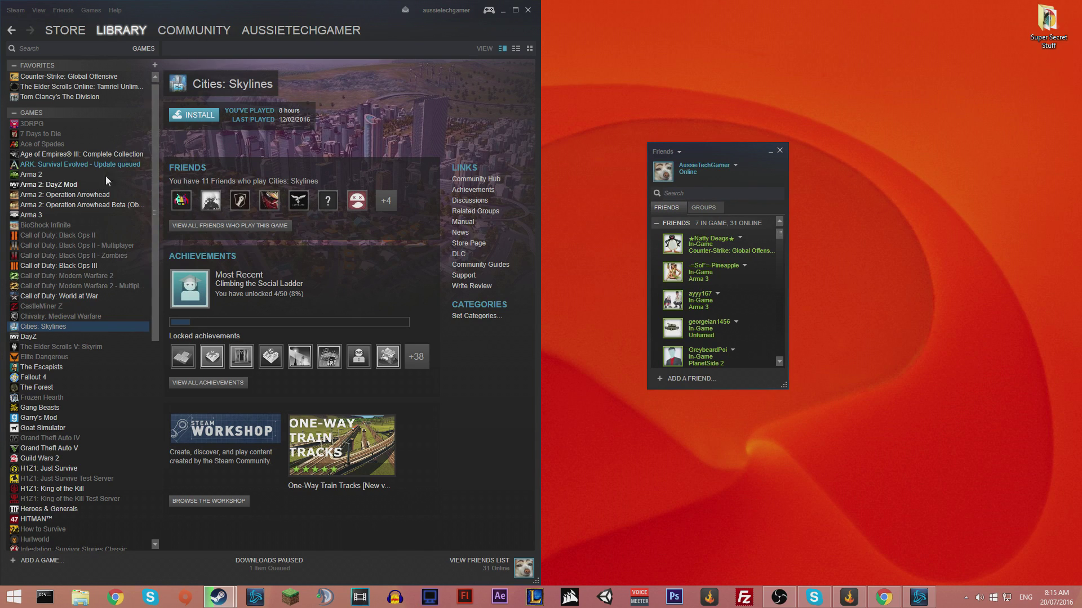
Step: Start adding a non-Steam game and move the program list window up and left
left_click(30, 560)
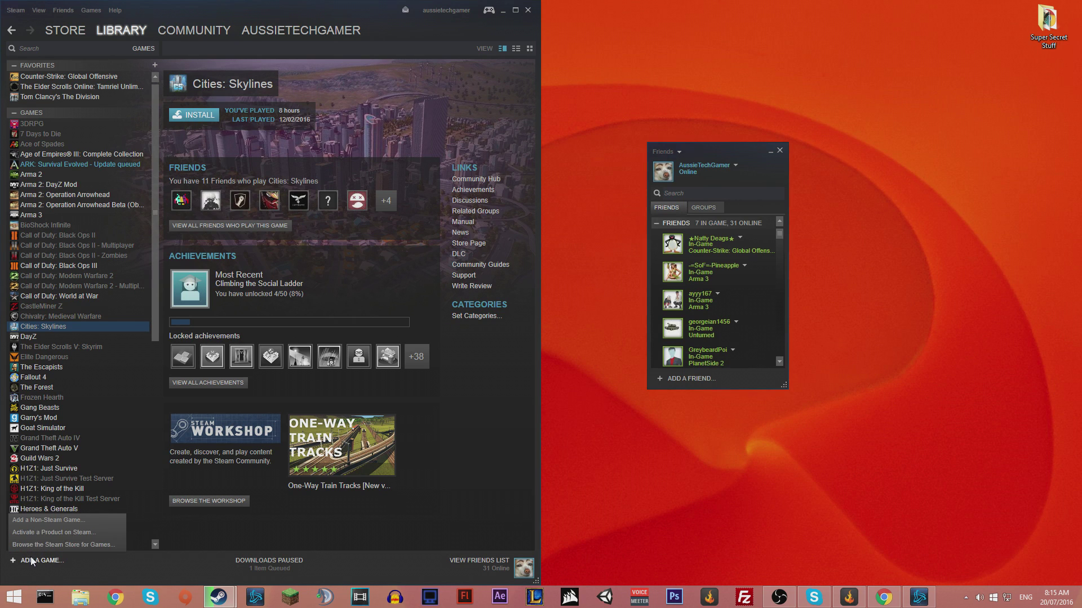
left_click(47, 521)
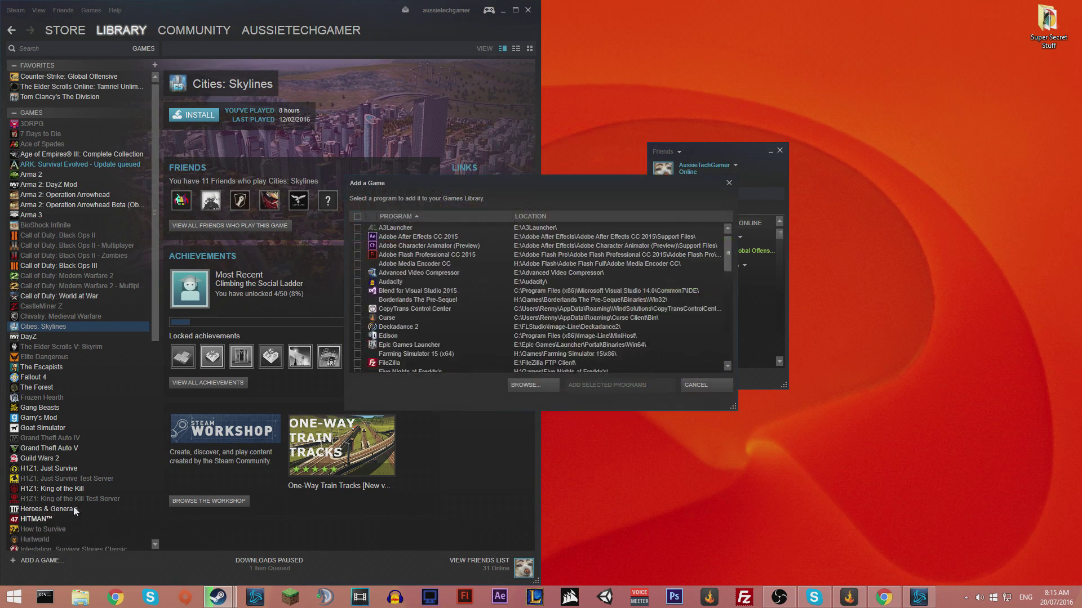
left_click_drag(470, 184, 447, 161)
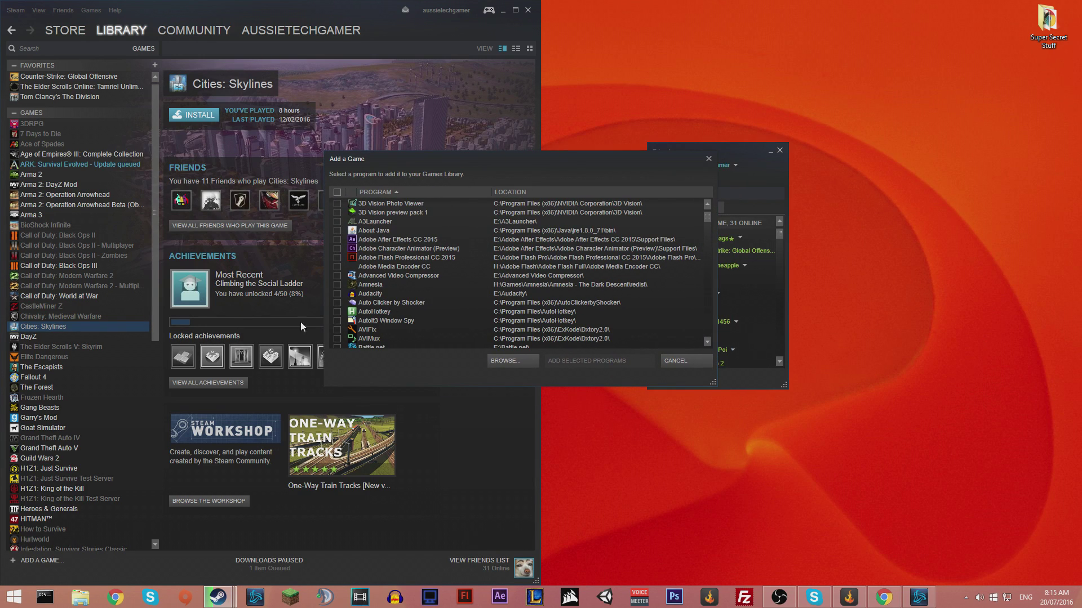
Step: Open a Command Prompt window, move it to the right, then close it
left_click(45, 597)
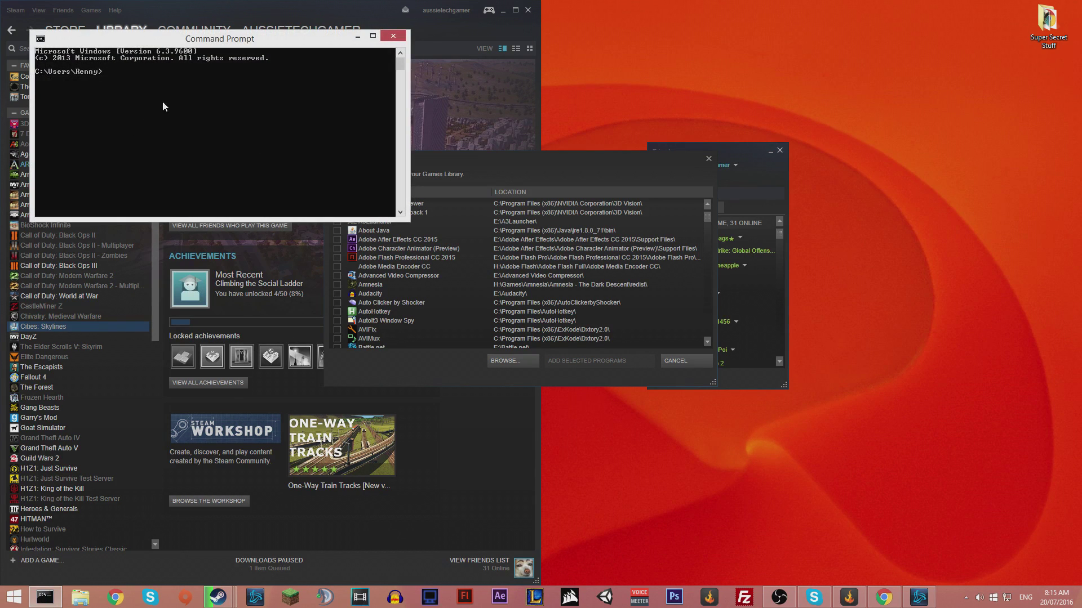
left_click_drag(148, 38, 413, 35)
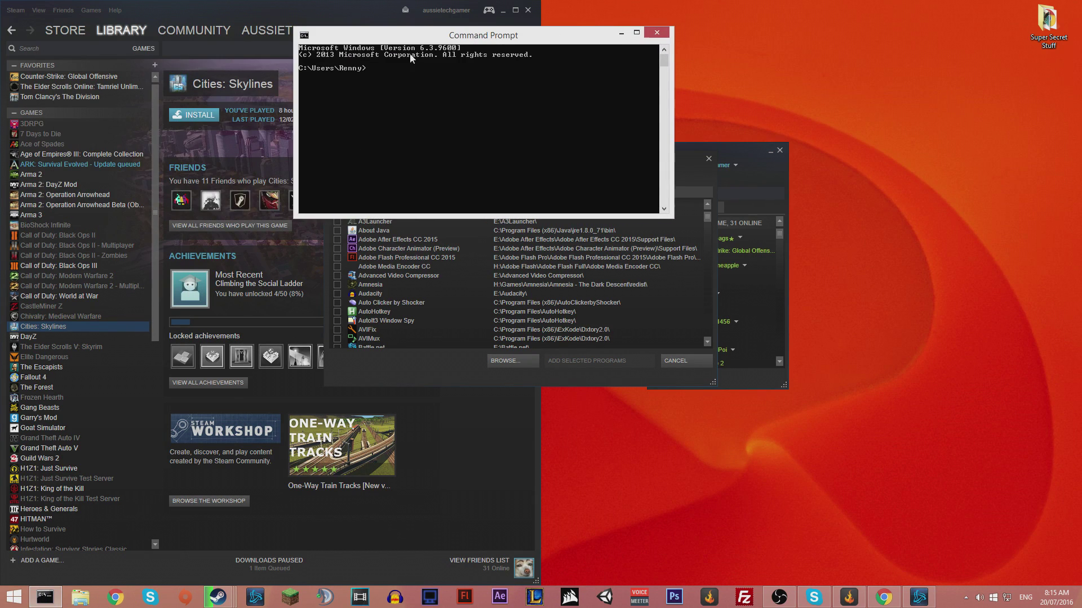
left_click(658, 34)
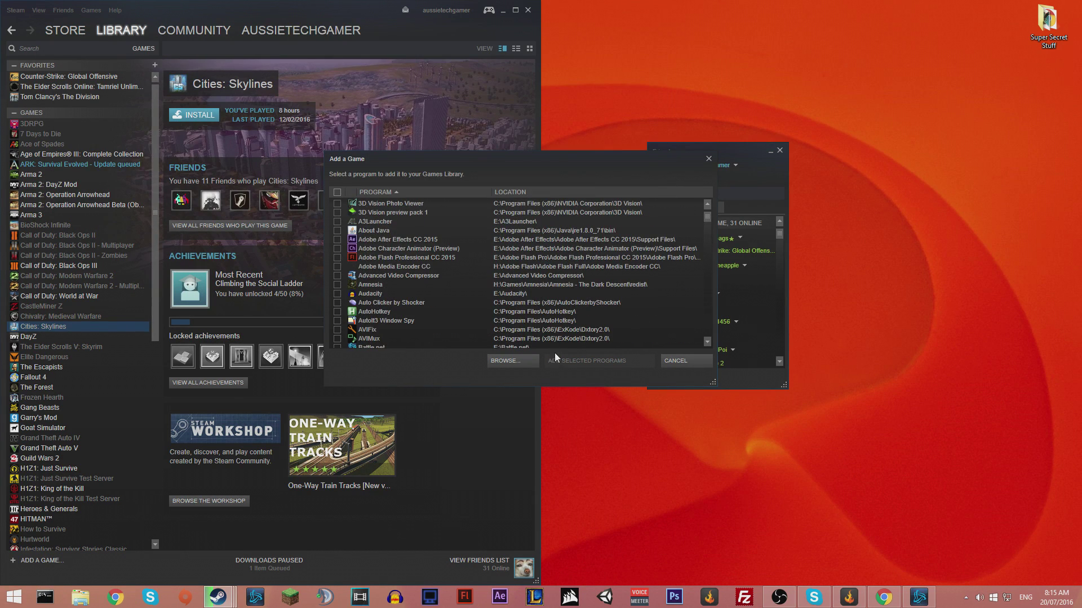
Step: Browse for a program, pick the Command Prompt shortcut, and open Windows search
left_click(505, 361)
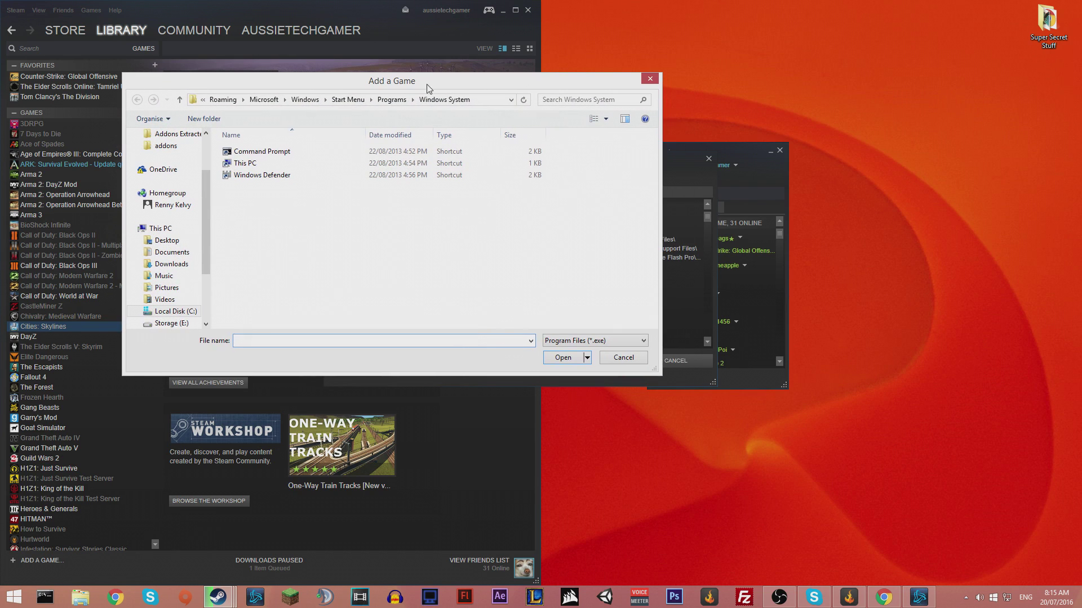
left_click(280, 151)
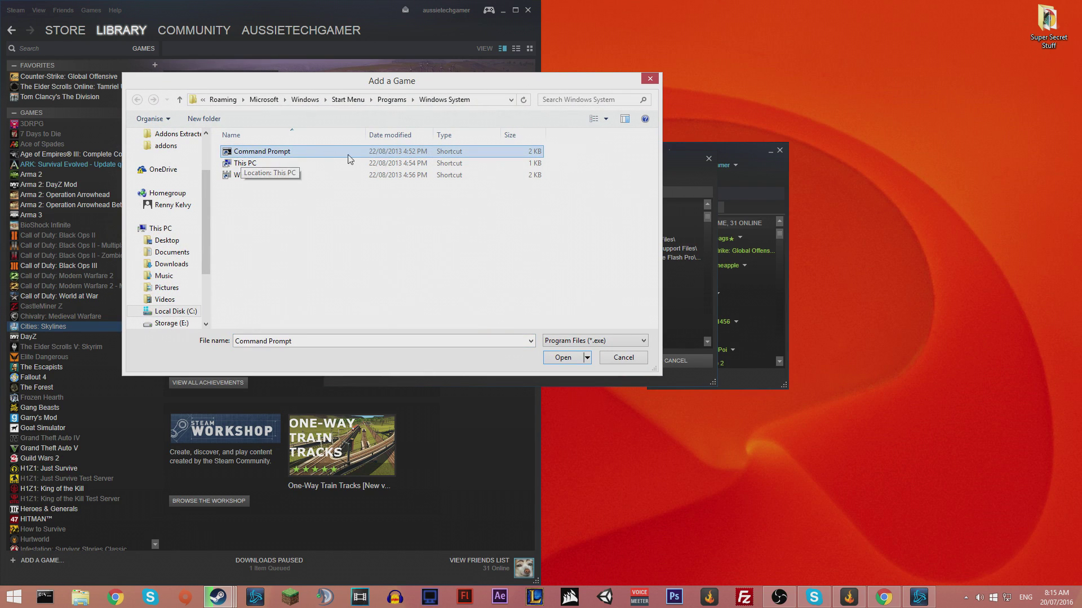
mouse_move(1070, 5)
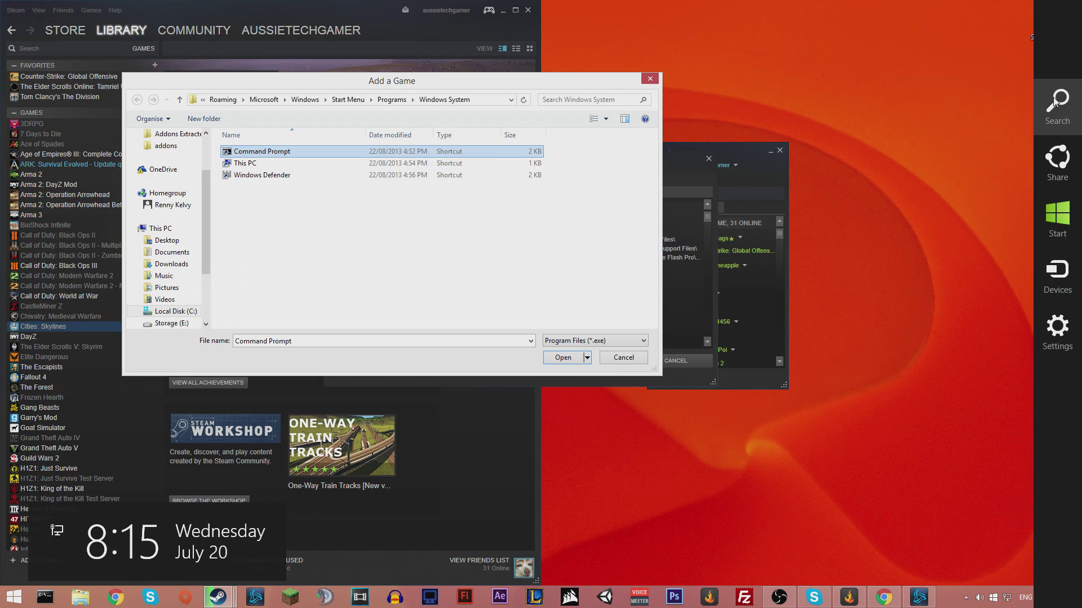
left_click(1056, 101)
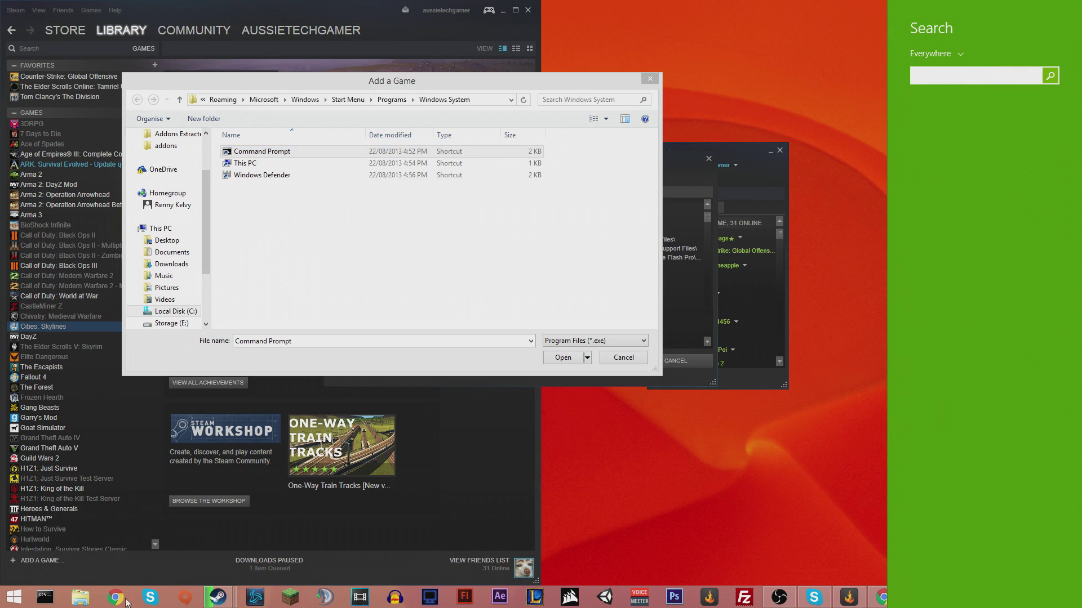
Step: Search Windows for 'command Prompt' and open its file location in File Explorer
type("command Prompt")
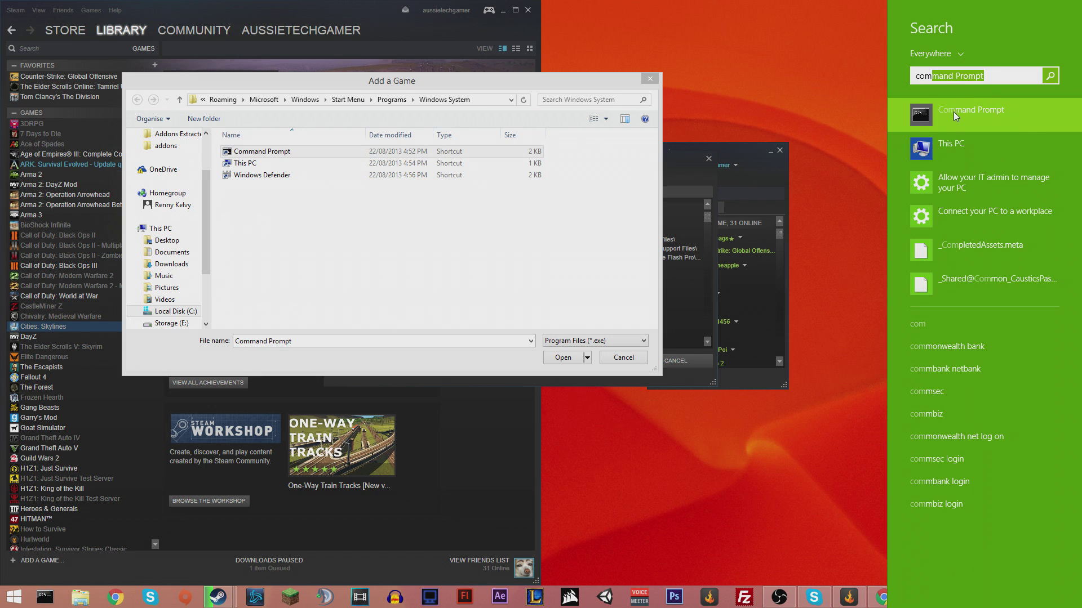
right_click(950, 112)
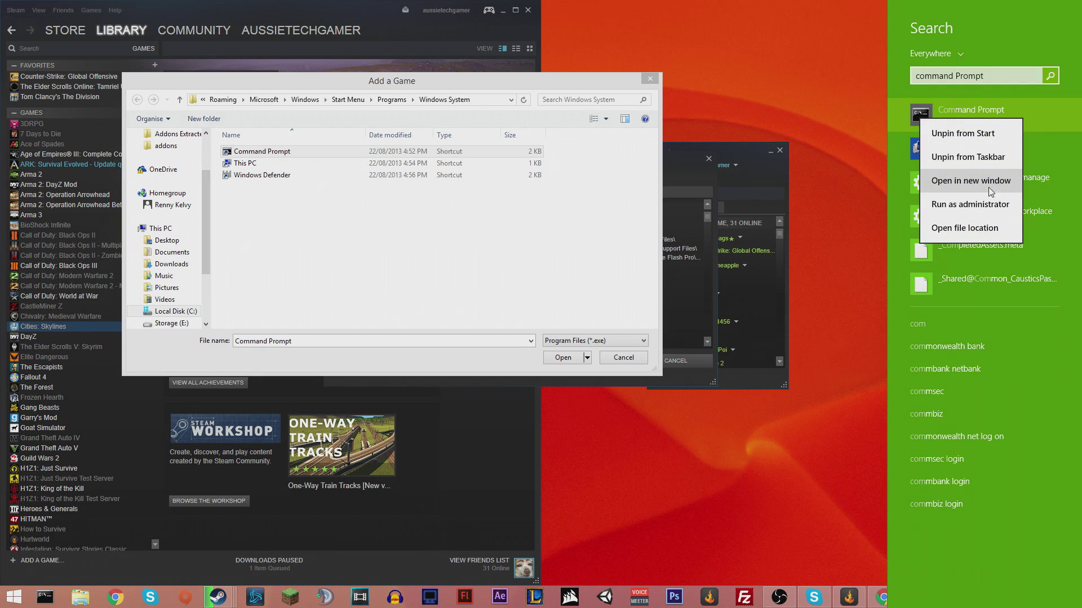
left_click(971, 230)
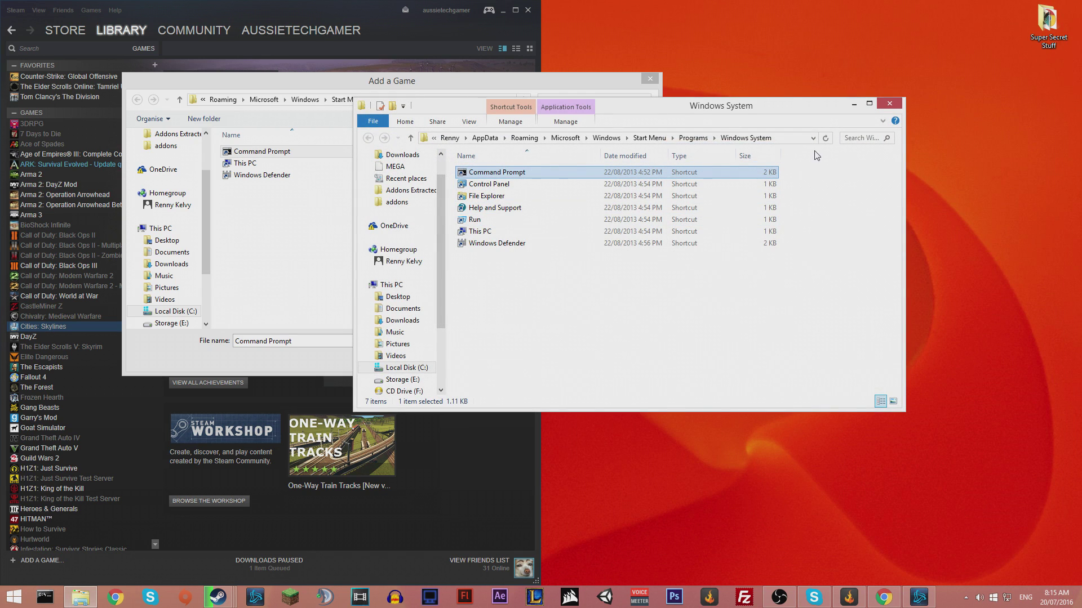
Step: Select the Windows System folder's full path text in the Explorer address bar
left_click(794, 139)
left_click_drag(794, 140, 431, 139)
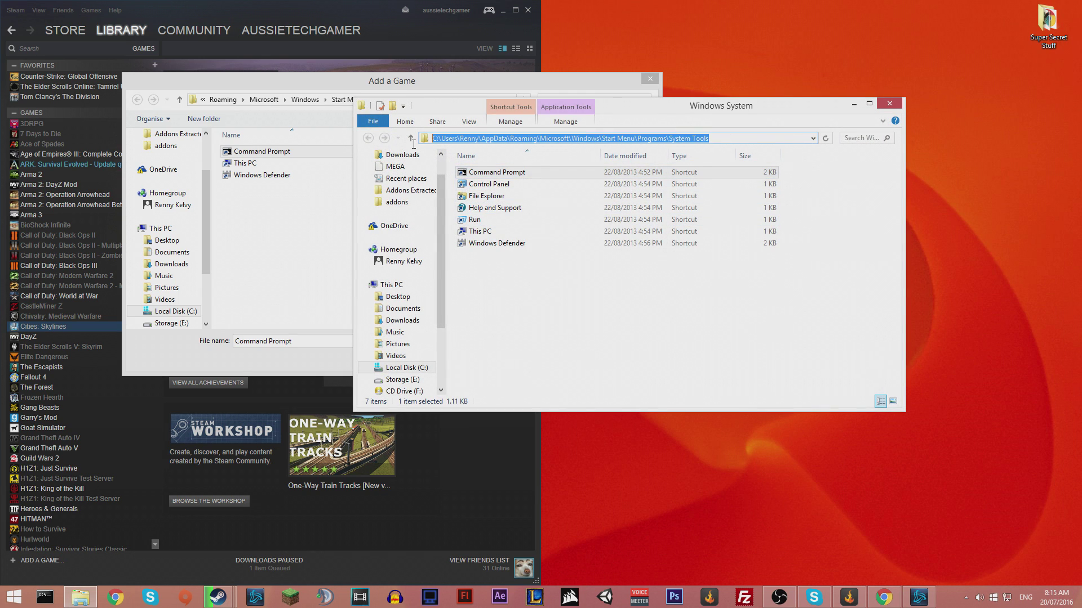
mouse_move(699, 138)
left_mouse_down()
mouse_move(665, 146)
mouse_move(721, 139)
left_mouse_up()
left_click(791, 139)
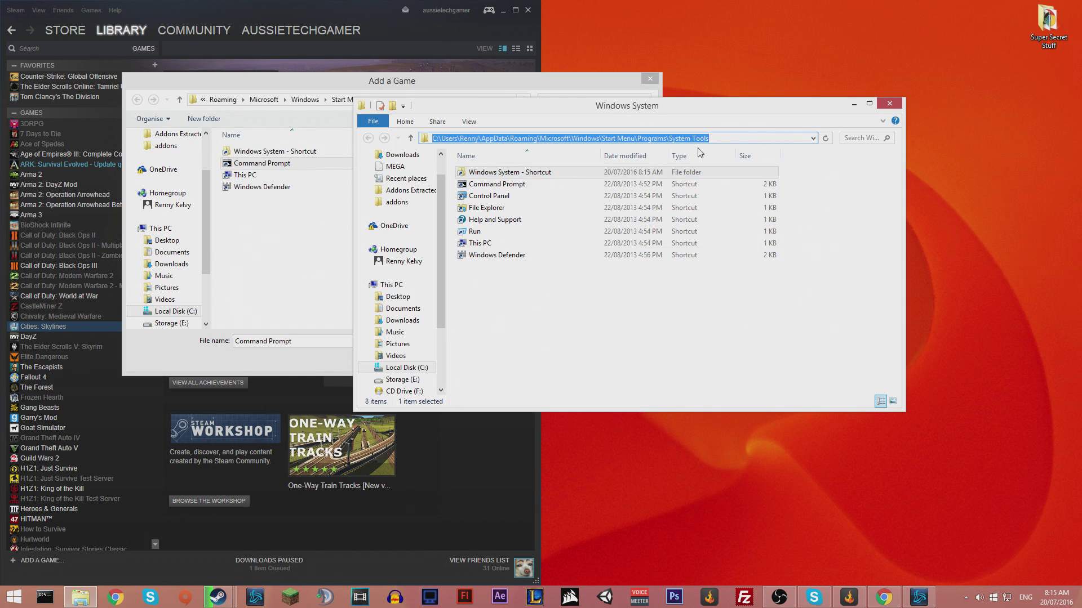
Step: Delete the accidental Windows System shortcut and return to the Add a Game file browser
right_click(523, 172)
left_click(554, 373)
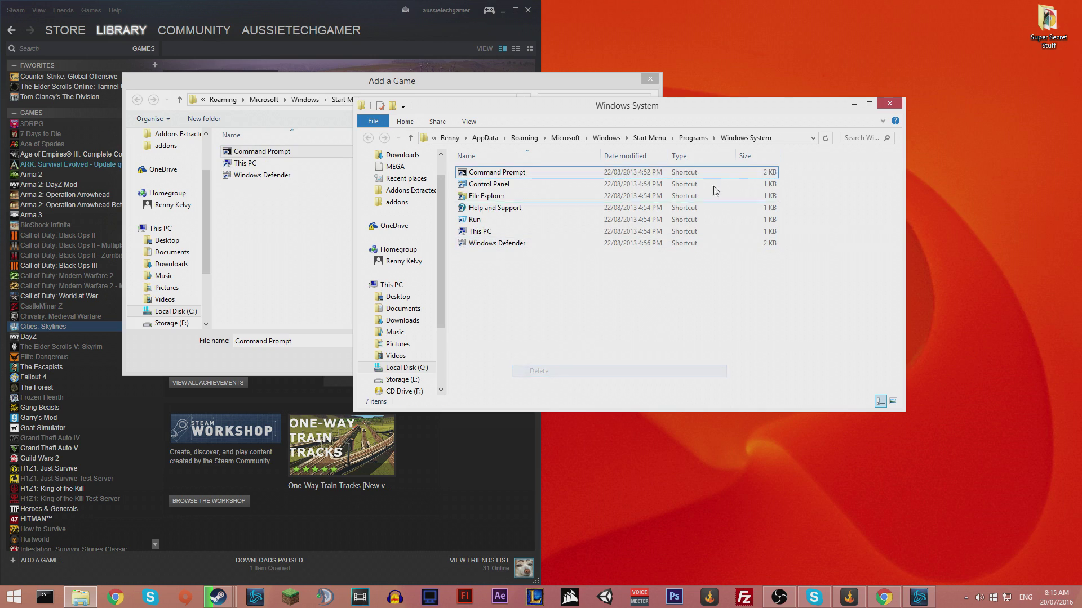
left_click(788, 139)
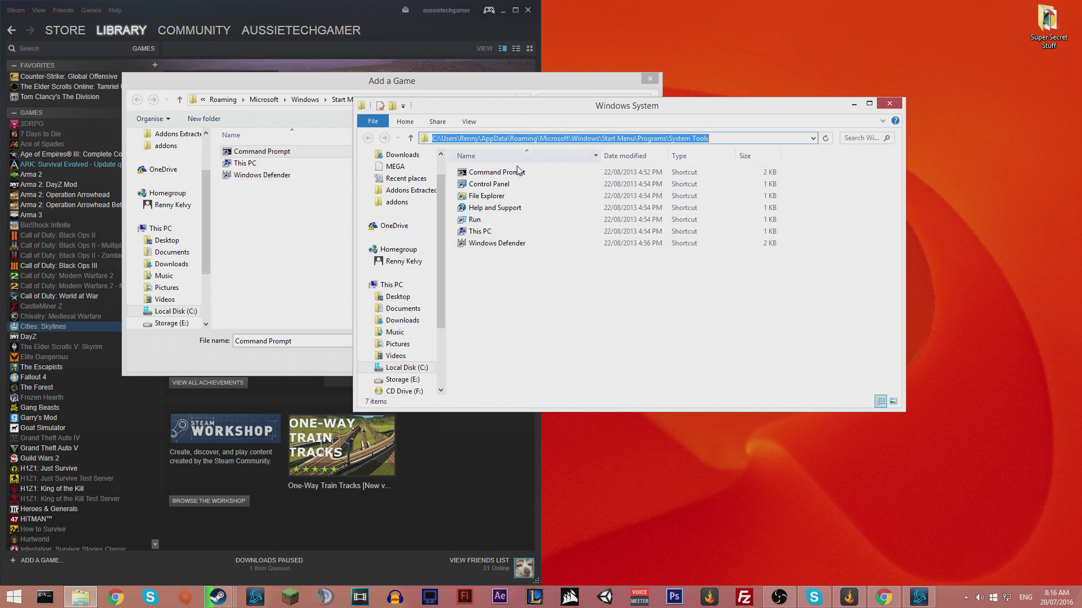
left_click(326, 90)
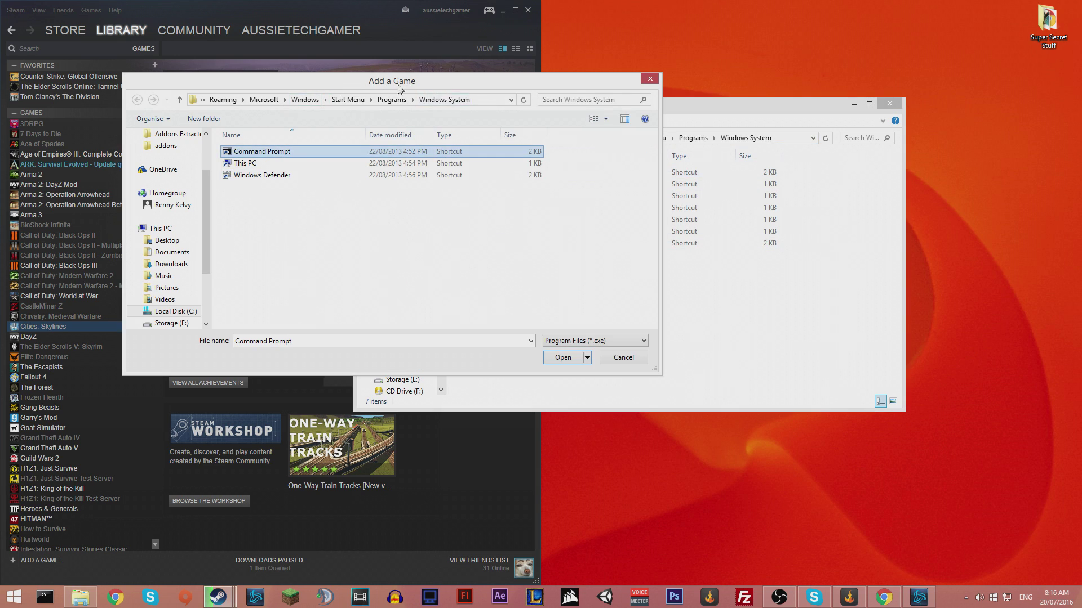
Step: Select the Command Prompt shortcut in the browser and confirm it with Open
left_click(492, 106)
left_click(307, 107)
left_click(268, 153)
left_click(563, 358)
Step: Review the Add a Game program list and close the Windows System Explorer window
left_click_drag(735, 117, 846, 112)
left_click(446, 161)
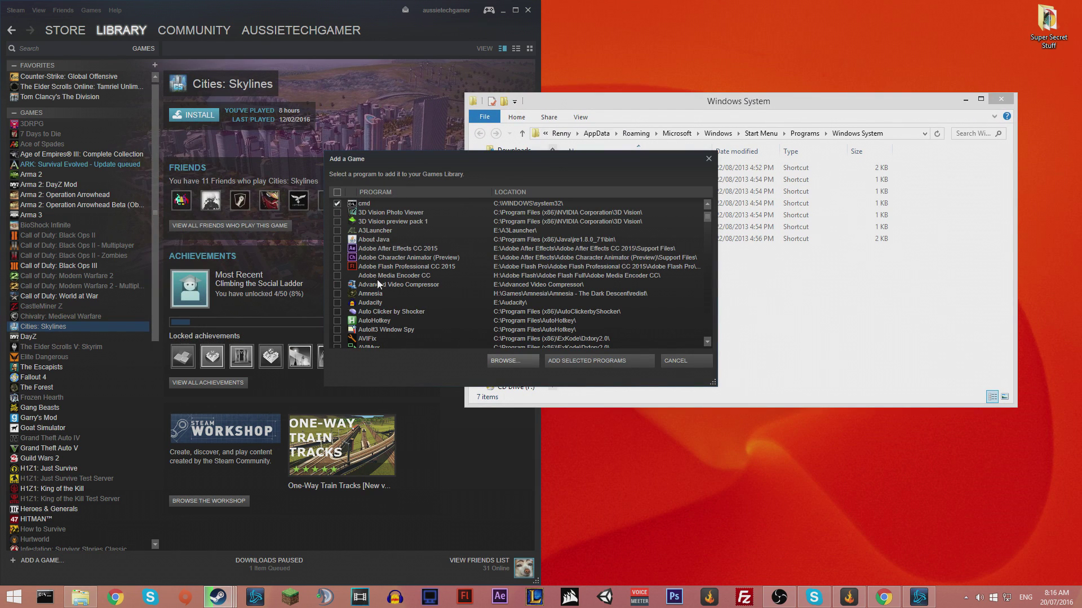
scroll(371, 313, "down", 5)
scroll(419, 302, "down", 1)
scroll(427, 306, "up", 6)
left_click(1001, 99)
left_click_drag(560, 179, 554, 155)
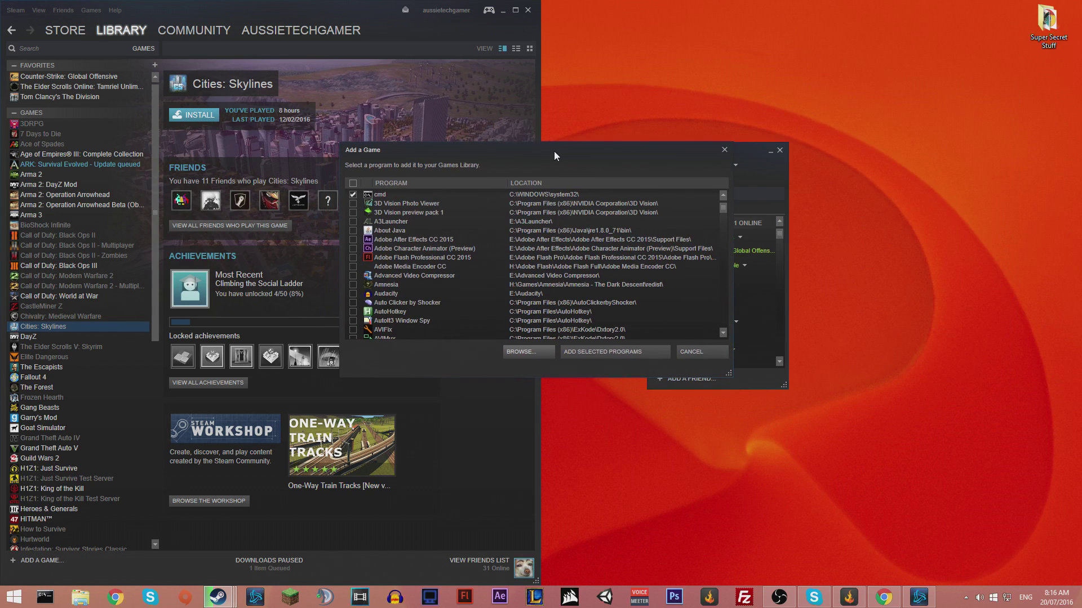
Step: Close the Friends list, add the ticked cmd program, and view its library page
left_click(779, 150)
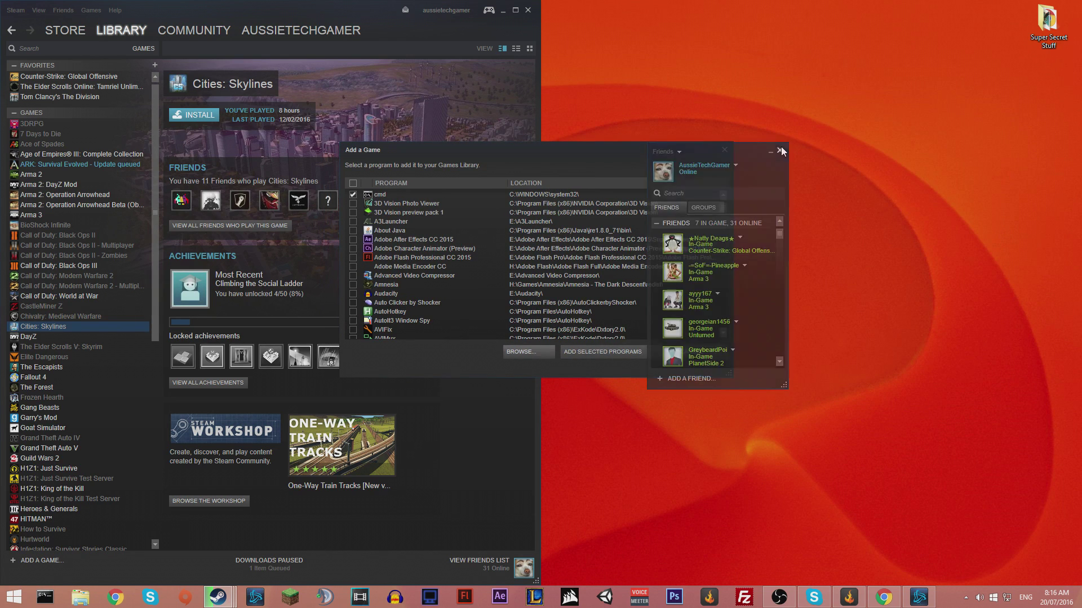
left_click_drag(632, 150, 701, 131)
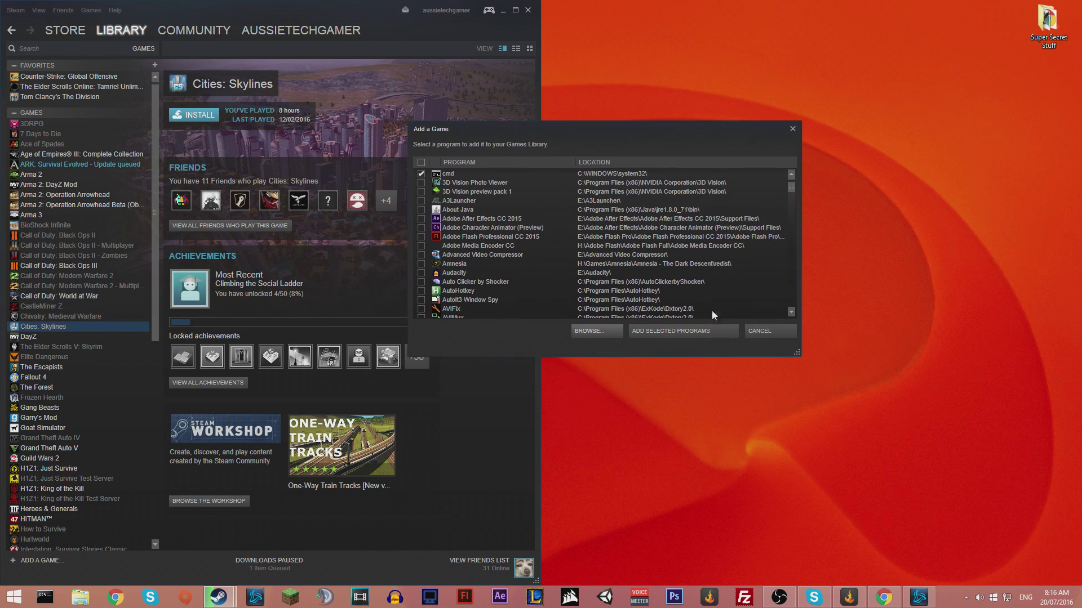
left_click(677, 330)
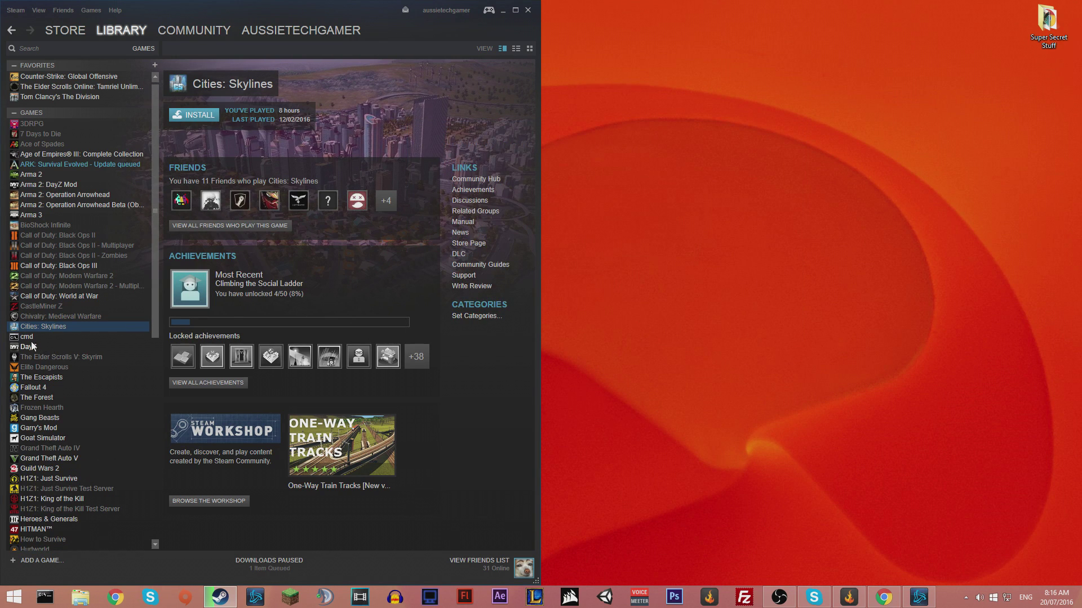
left_click(48, 337)
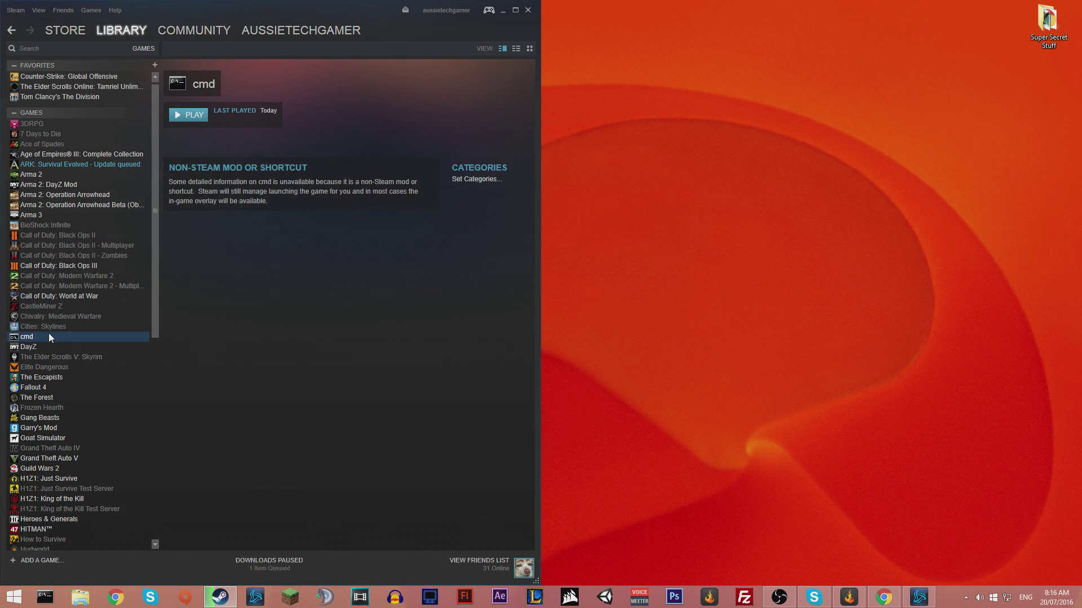
Step: In cmd's Properties, replace the name 'cmd' with 'End my suffering' and close the dialog
right_click(36, 337)
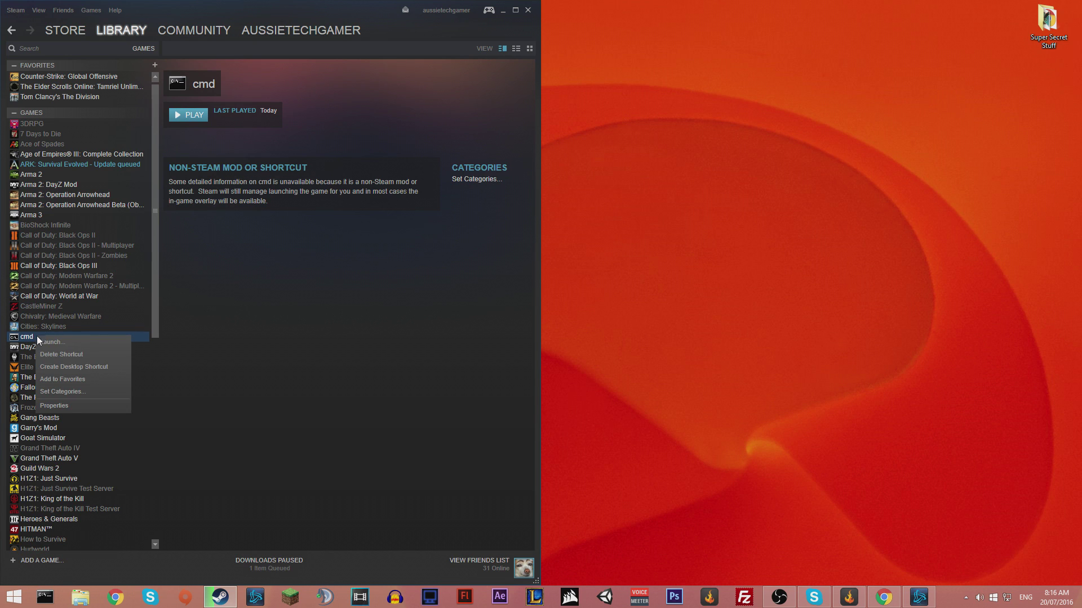
left_click(54, 406)
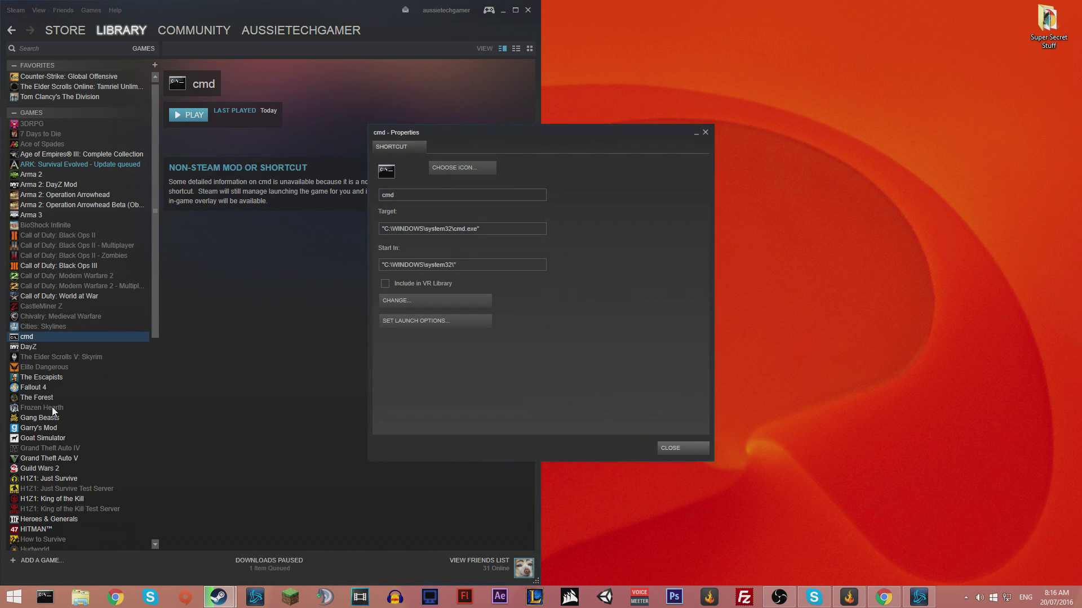
left_click_drag(461, 141, 463, 131)
left_click(386, 189)
double_click(394, 185)
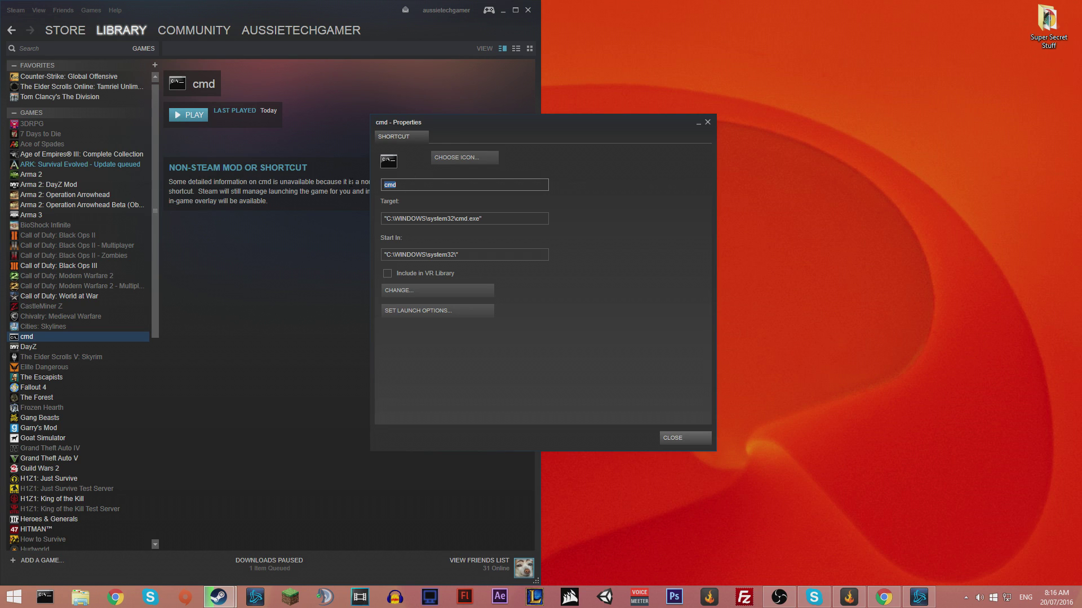
key("BackSpace")
type("W")
key("BackSpace")
type("End my suffering")
double_click(401, 185)
left_click(671, 444)
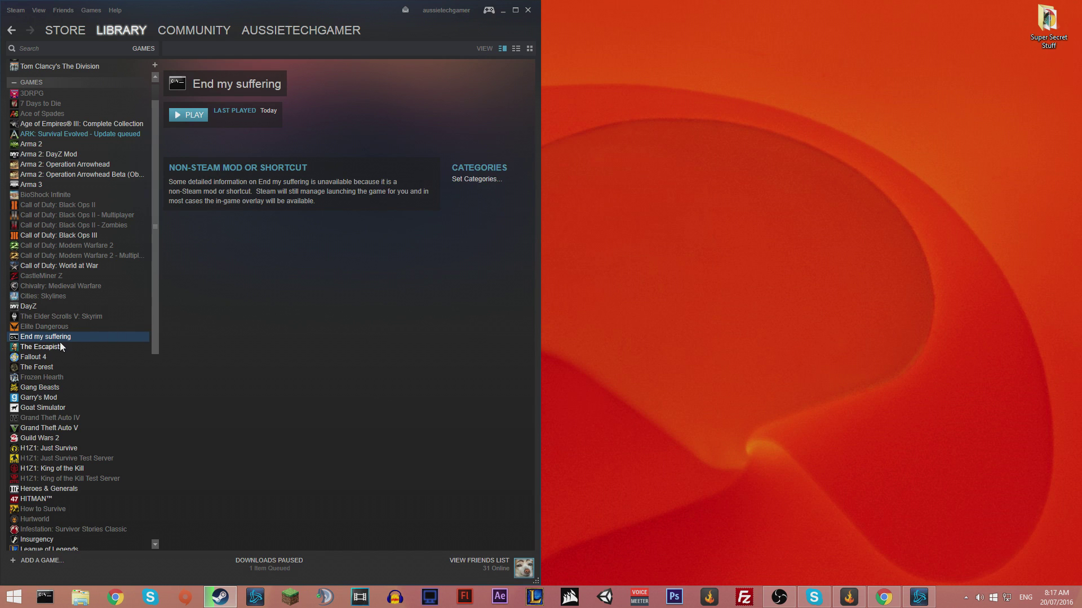
Step: Launch End my suffering, check its status in the Friends list, then close the console
left_click(184, 116)
left_click_drag(236, 73, 815, 75)
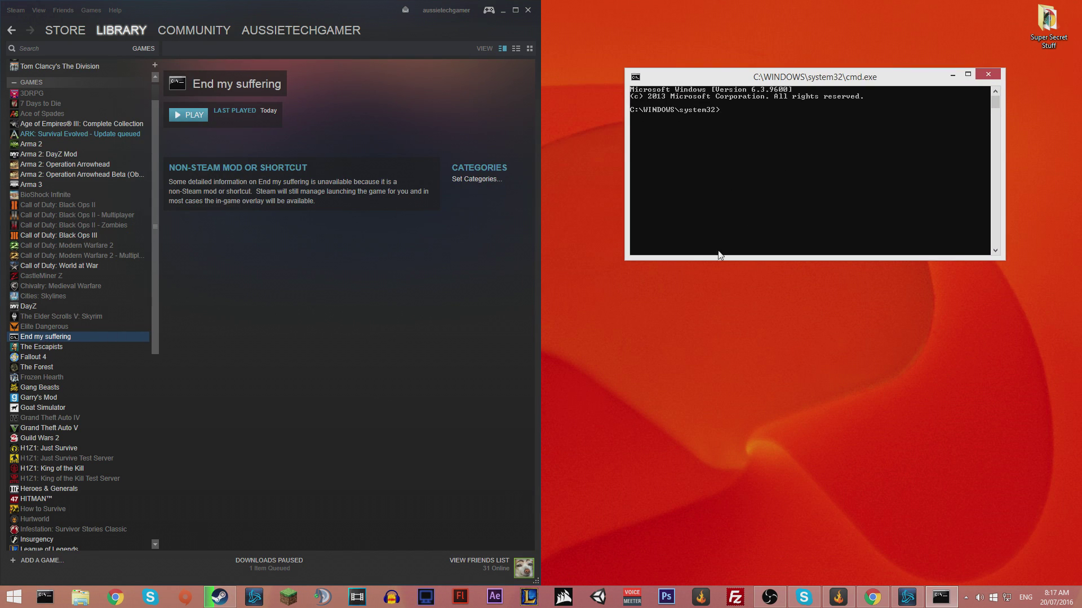
left_click(478, 566)
left_click_drag(714, 174, 562, 158)
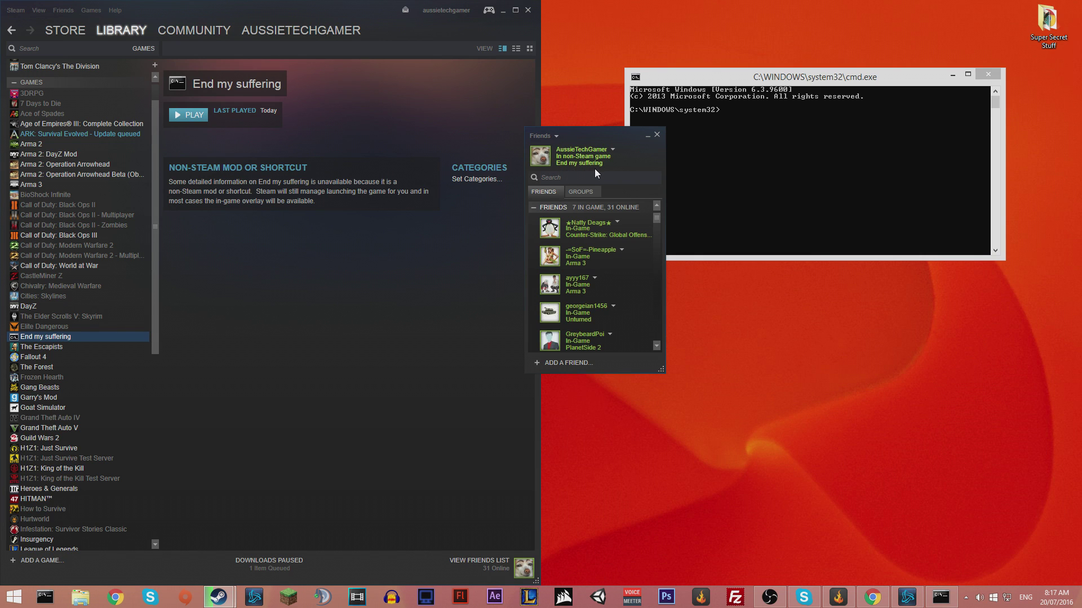
left_click(988, 74)
Step: Relaunch End my suffering several times, closing each console window that appears
left_click(192, 114)
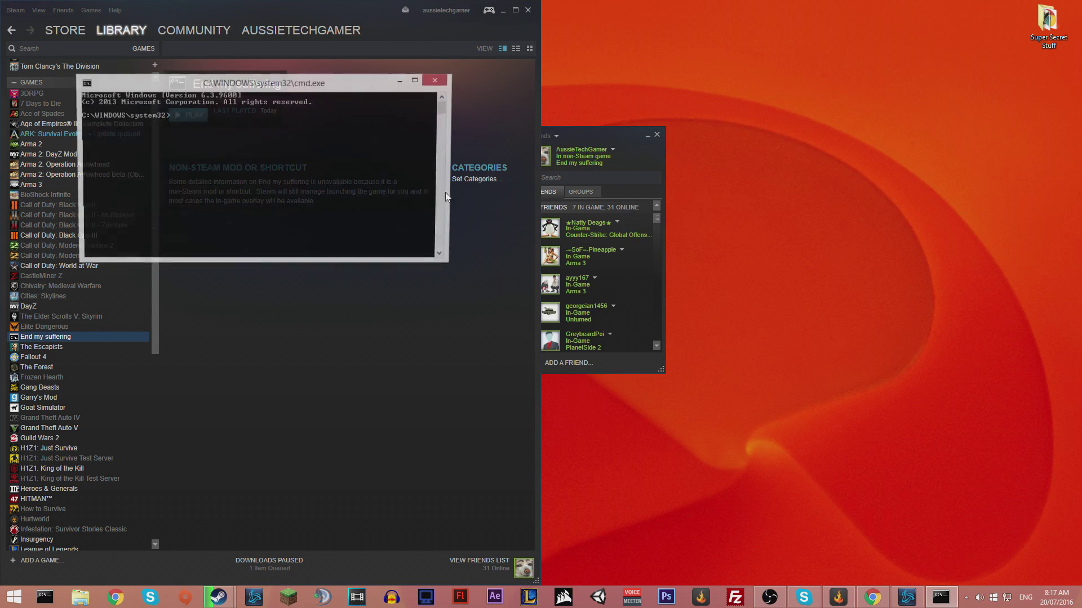
left_click(445, 78)
left_click(194, 115)
left_click(449, 95)
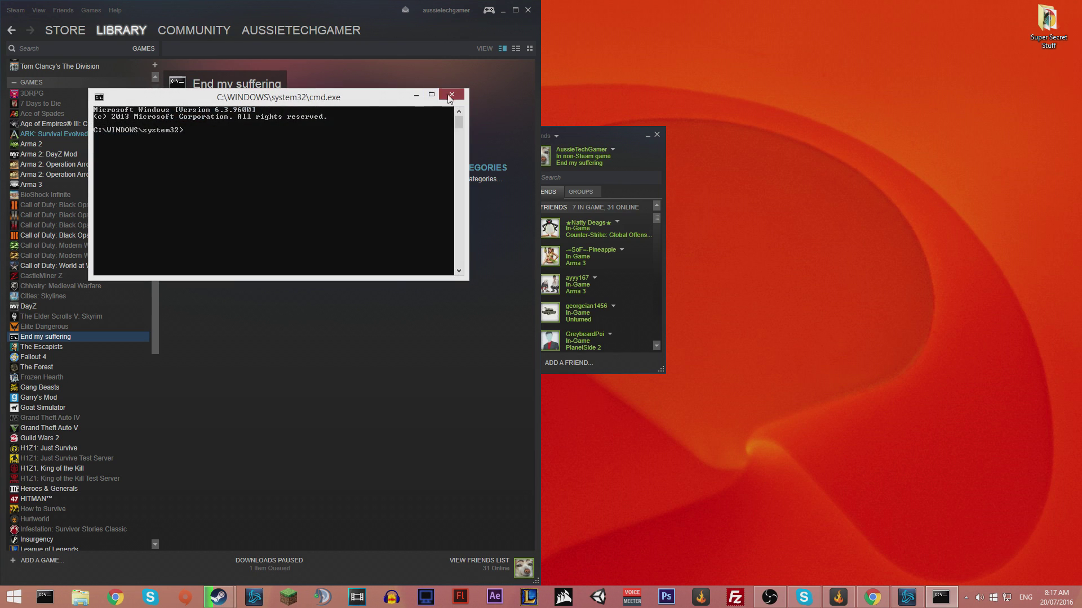
left_click(191, 115)
left_click(471, 111)
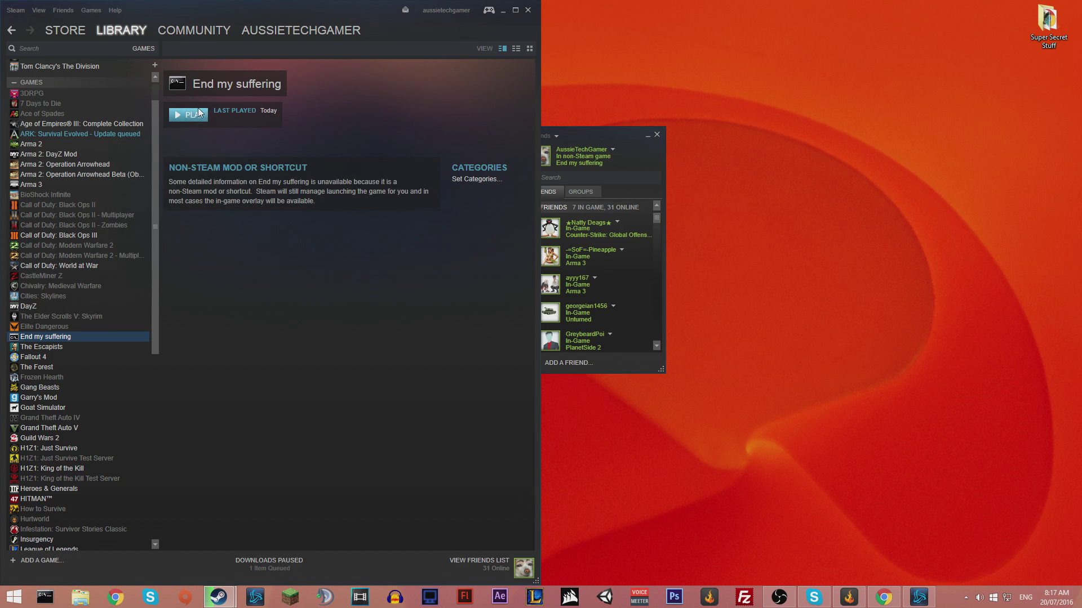
left_click(186, 115)
Step: Drag the Friends list clear of the library and open a chat with the first listed friend
left_click(488, 121)
left_click_drag(590, 136, 661, 132)
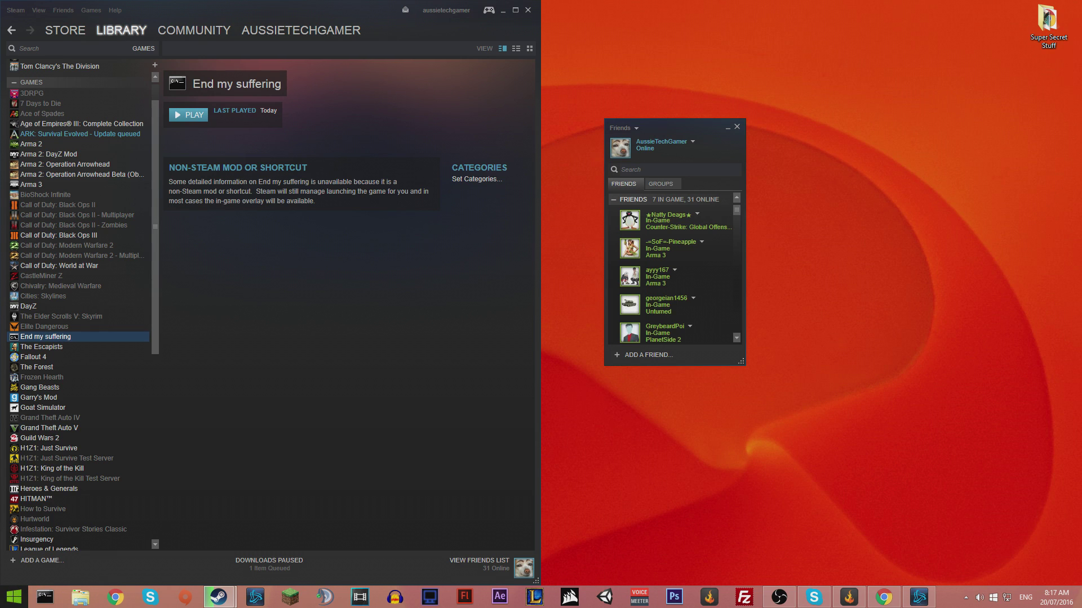
left_click(697, 214)
left_click(716, 221)
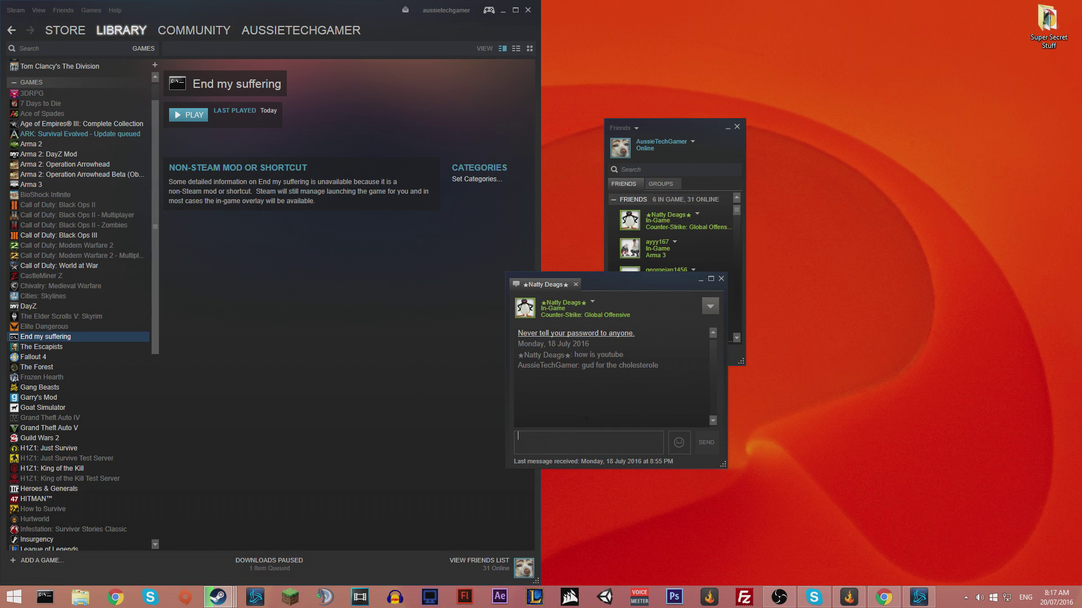
left_click(721, 278)
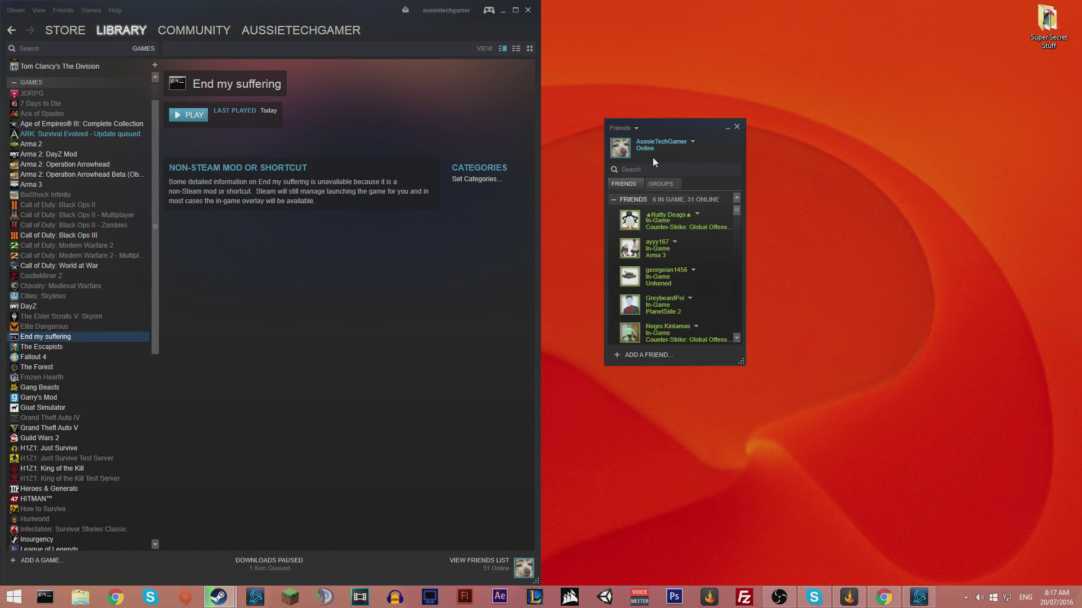